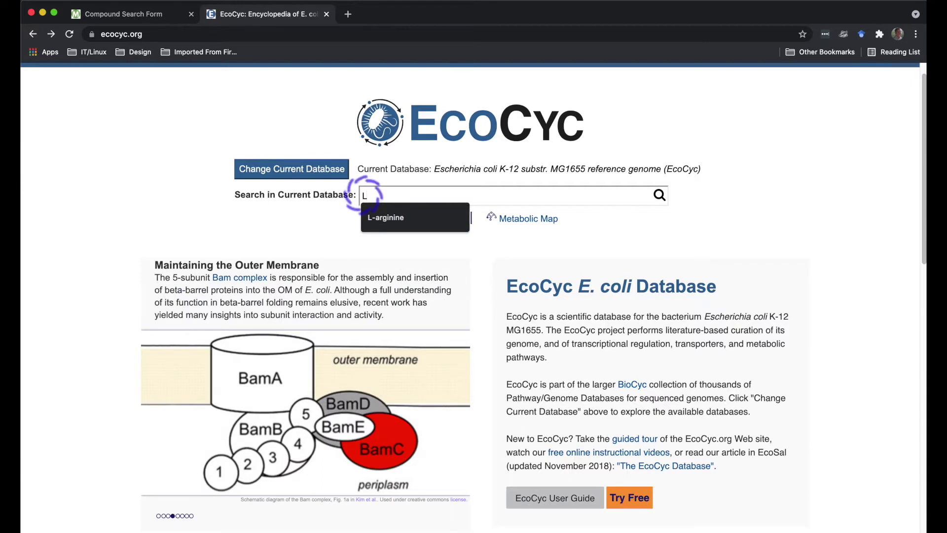
# - Search the E. coli K-12 database for L-arginine and open its compound page from the compound results
pyautogui.press('Down')
pyautogui.press('Return')
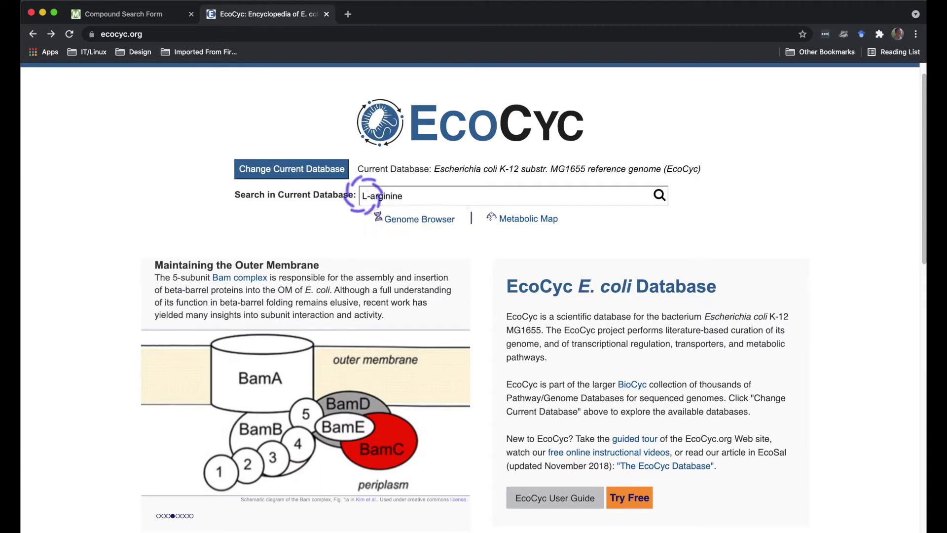
pyautogui.click(659, 195)
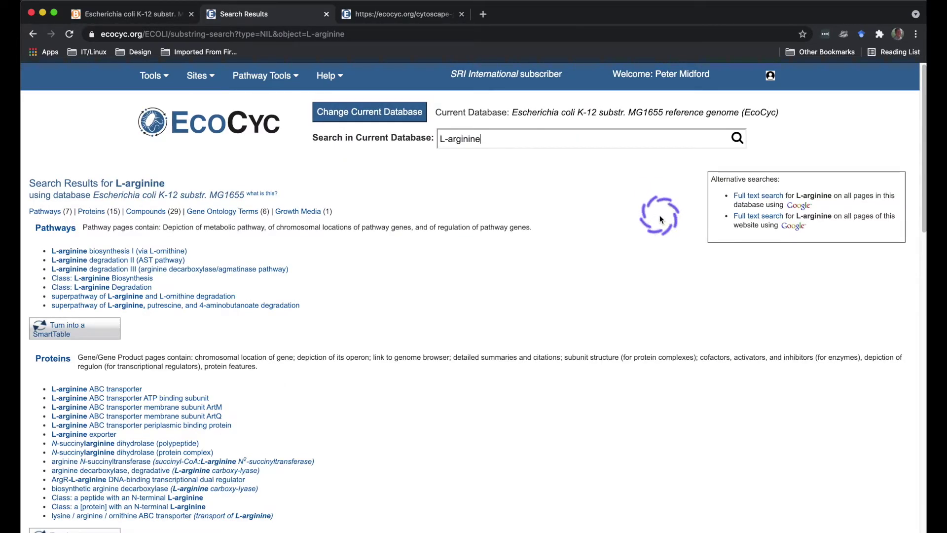
pyautogui.click(148, 211)
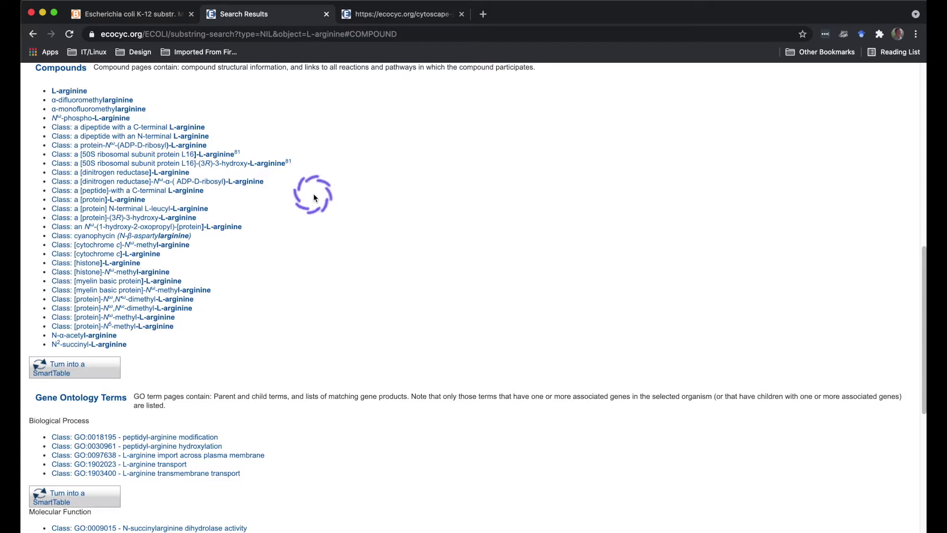
pyautogui.click(81, 95)
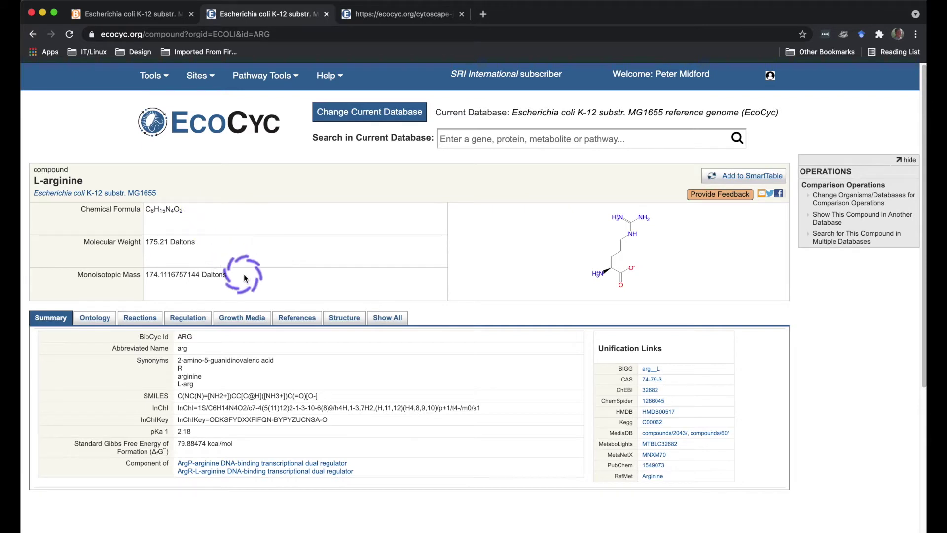
# - Examine the L-arginine structure drawing and summary data, and view the compound's parent classes in its ontology
pyautogui.click(587, 238)
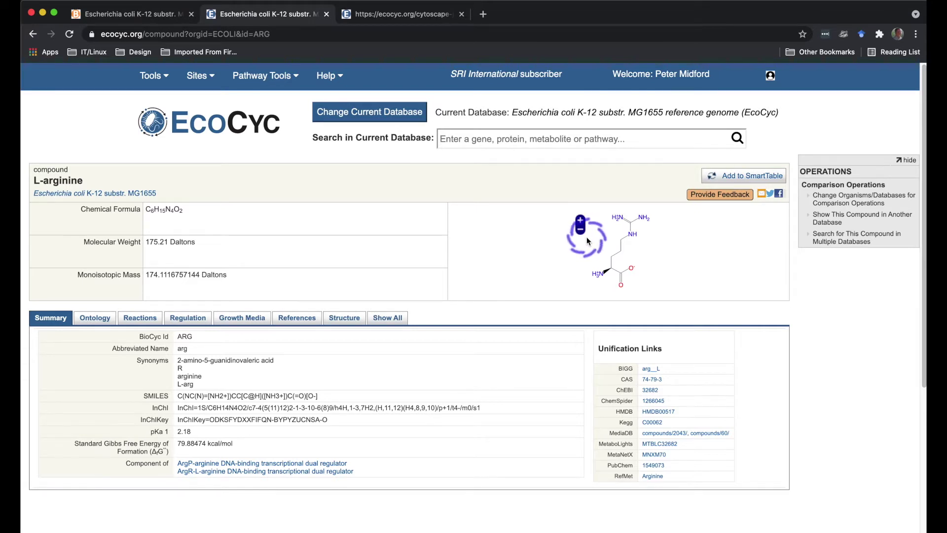
pyautogui.scroll(-1, 587, 237)
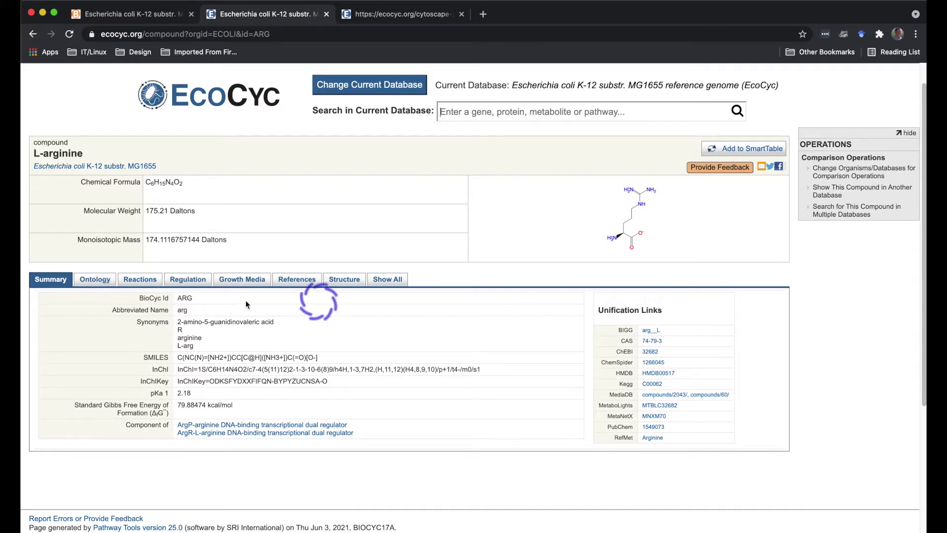
pyautogui.click(104, 285)
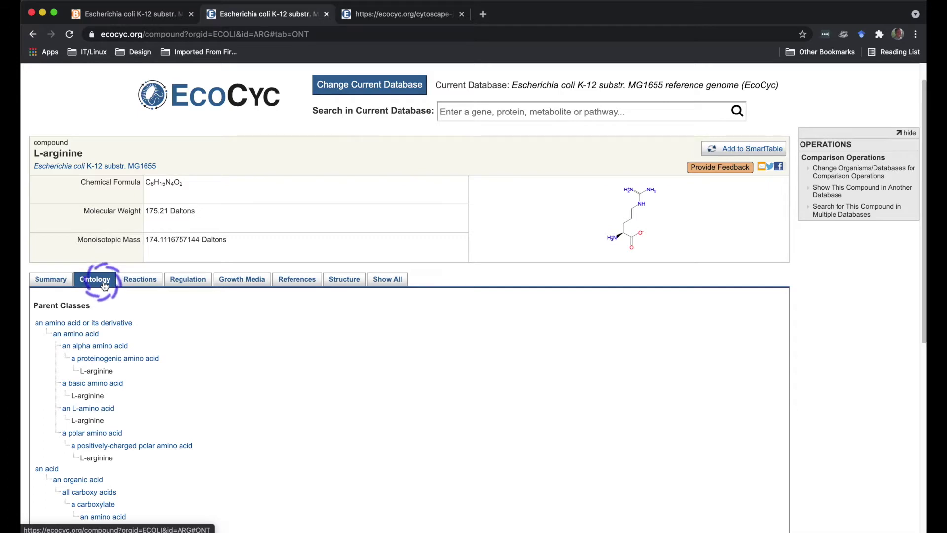
pyautogui.moveTo(113, 328)
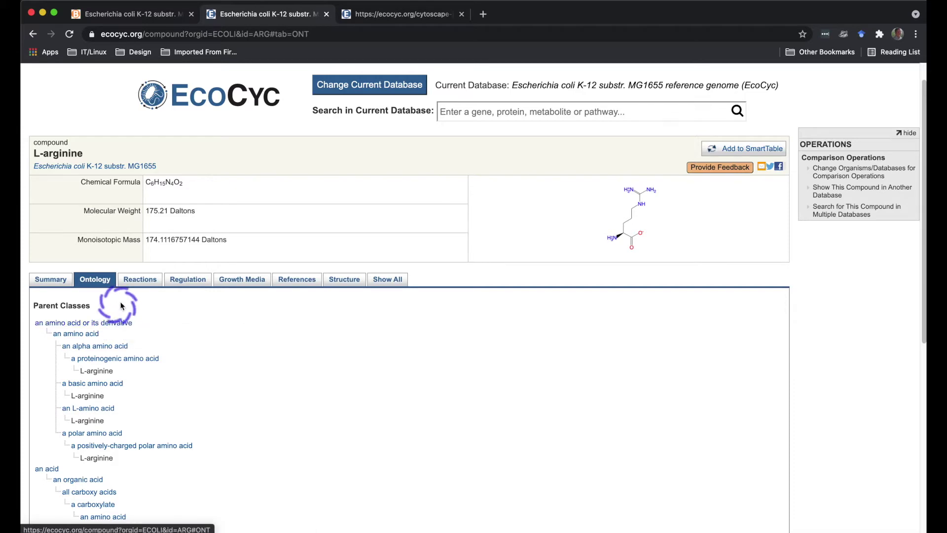
# - Examine the reactions that consume or produce L-arginine and the pathways associated with them
pyautogui.click(145, 283)
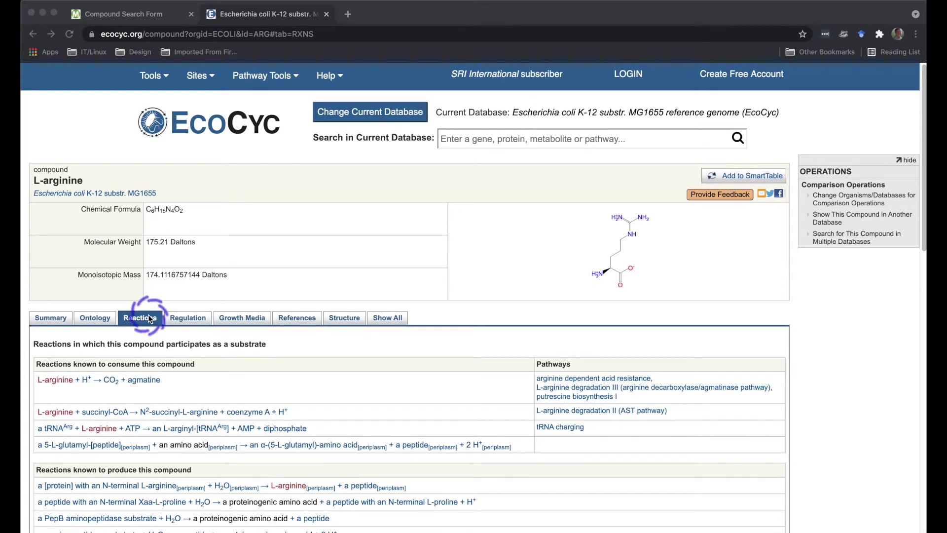
pyautogui.scroll(-2, 148, 316)
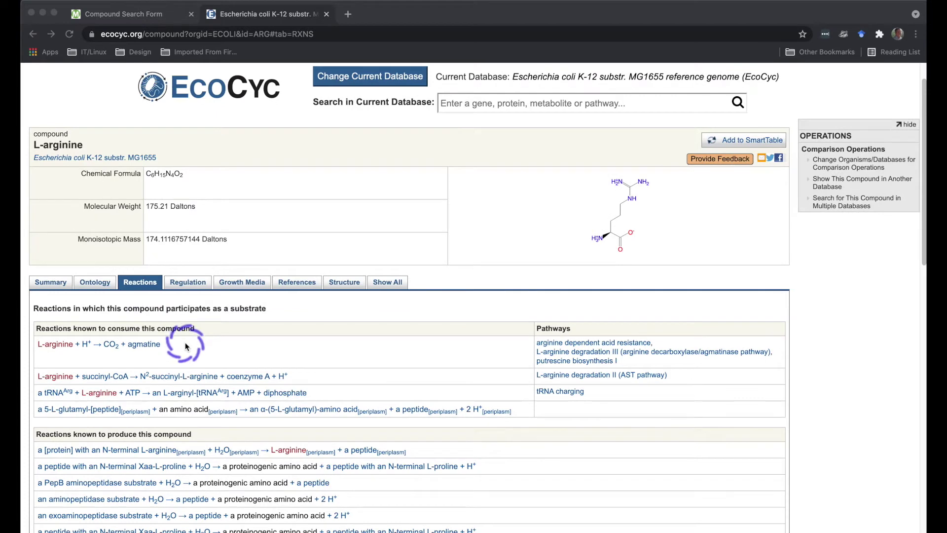
pyautogui.scroll(-2, 186, 346)
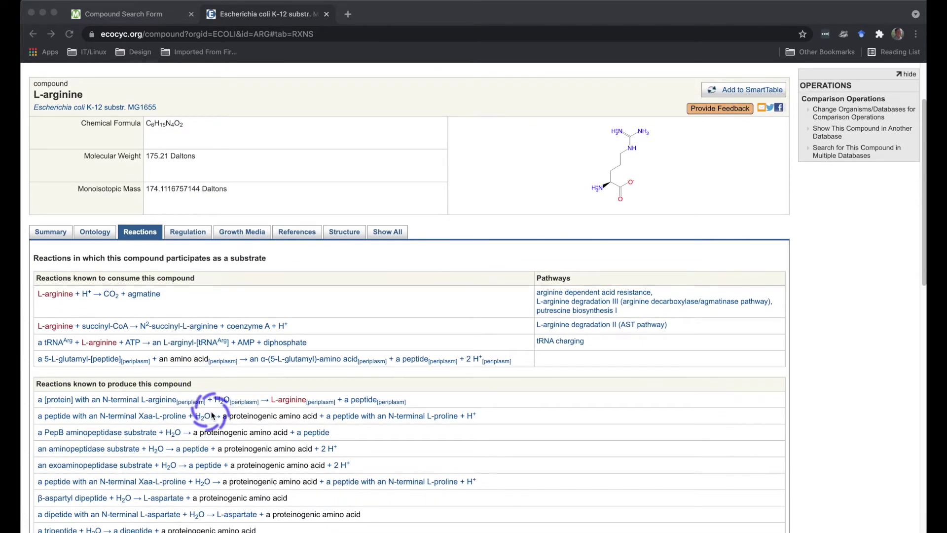
pyautogui.scroll(-1, 212, 415)
pyautogui.scroll(-3, 212, 415)
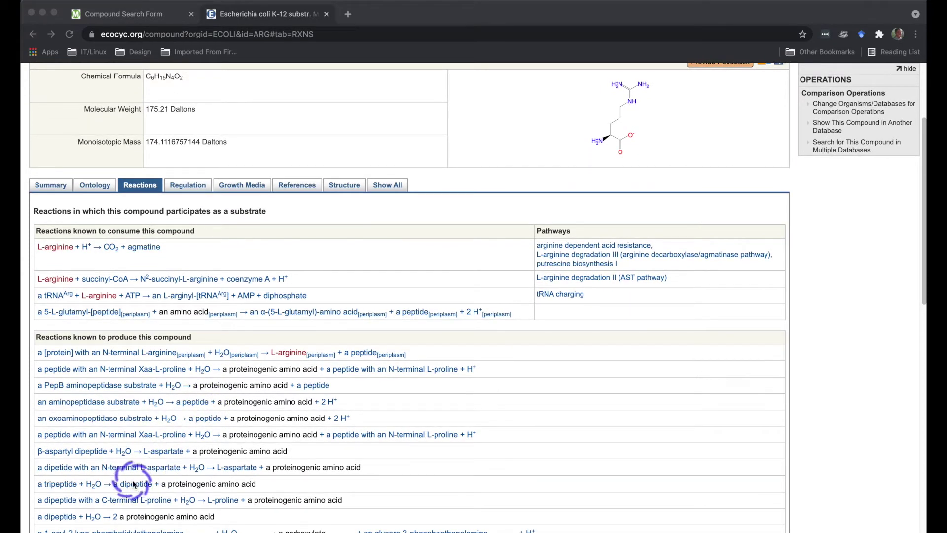
pyautogui.scroll(-2, 133, 484)
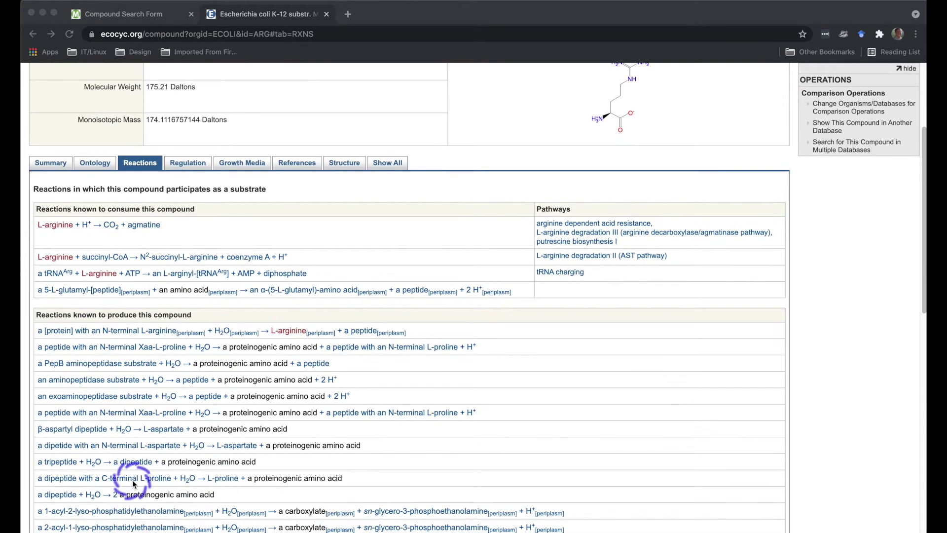
pyautogui.scroll(3, 134, 483)
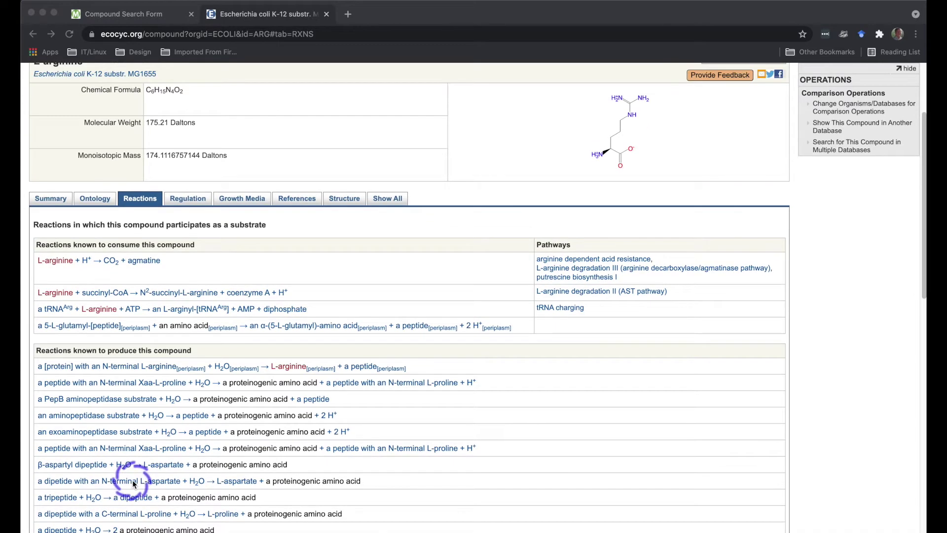
pyautogui.scroll(-2, 133, 483)
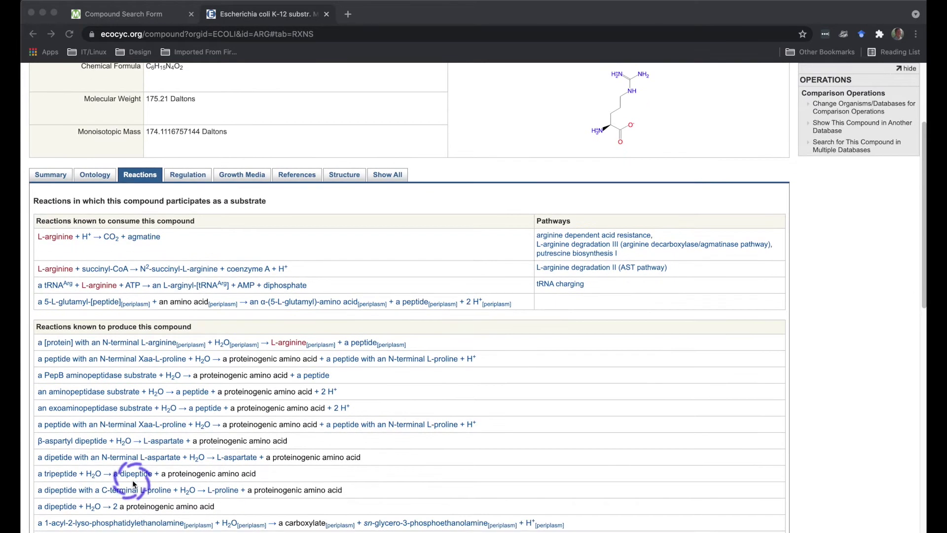
pyautogui.scroll(-5, 199, 193)
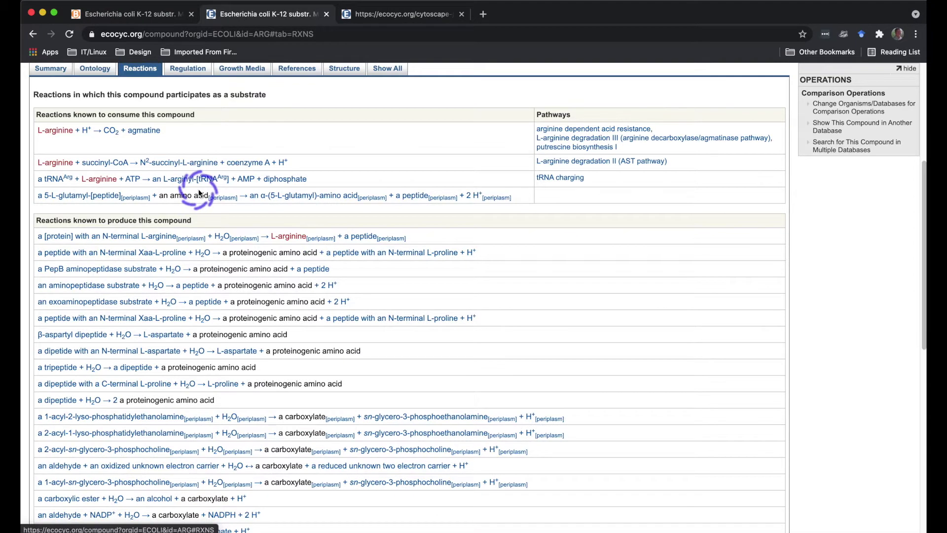
# - Review the enzymatic and transcriptional regulation involving L-arginine, and view the growth media containing it
pyautogui.click(189, 69)
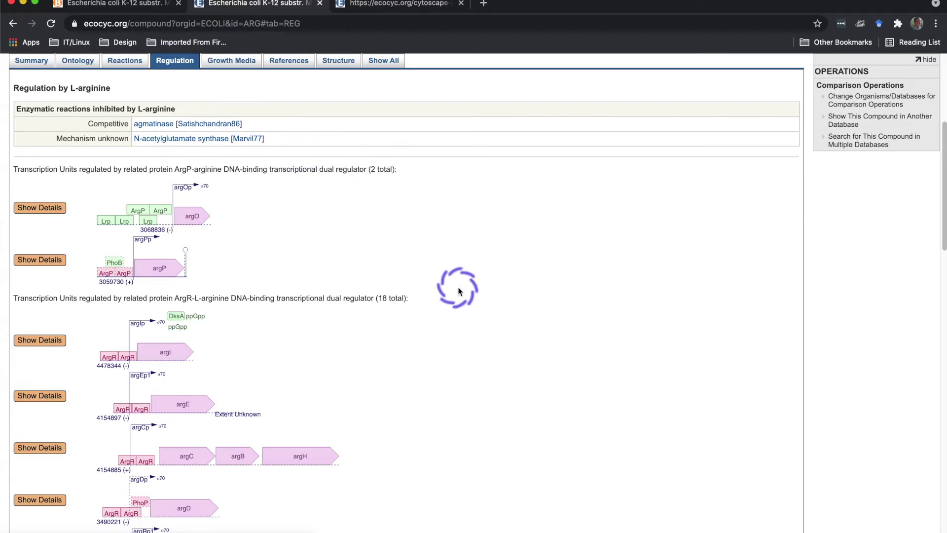
pyautogui.scroll(-10, 458, 292)
pyautogui.scroll(15, 458, 291)
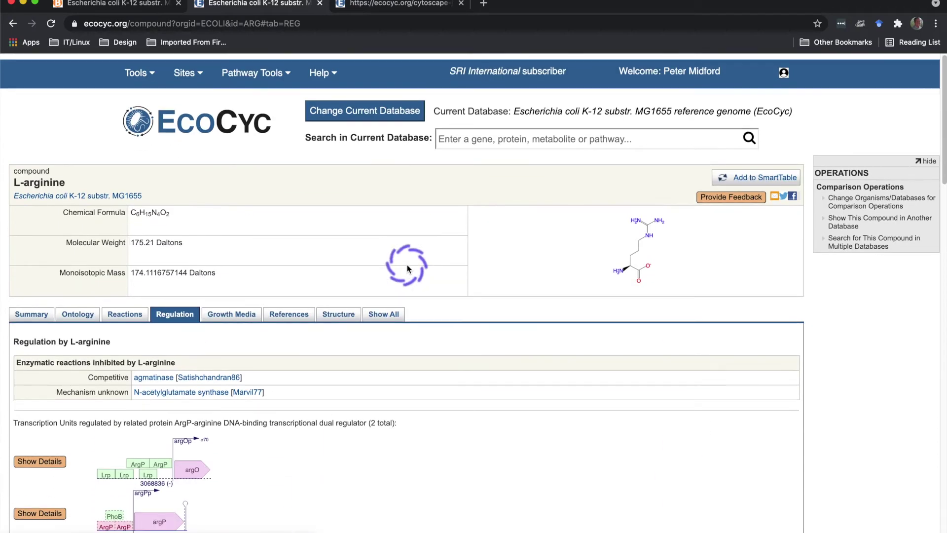
pyautogui.click(232, 311)
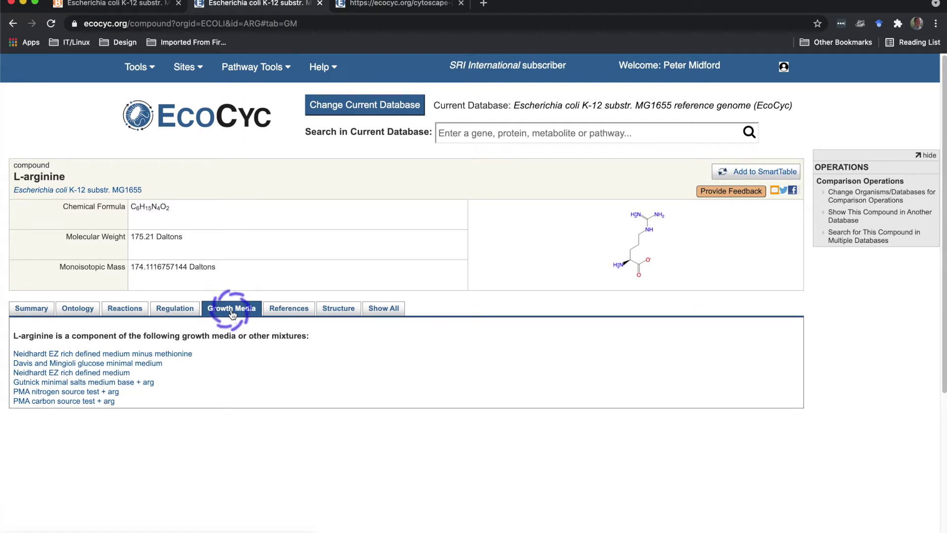
# - View the literature references for L-arginine and its chemical structure
pyautogui.click(290, 310)
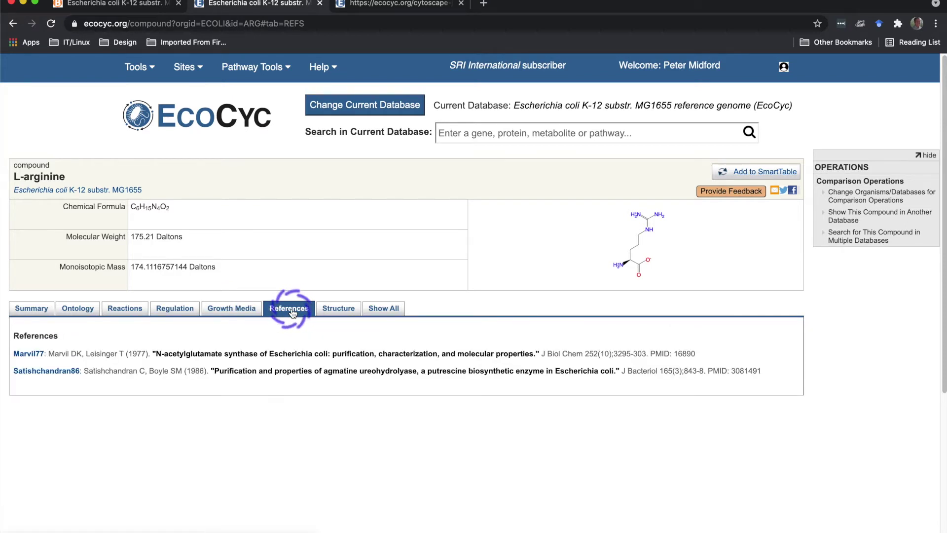
pyautogui.click(345, 309)
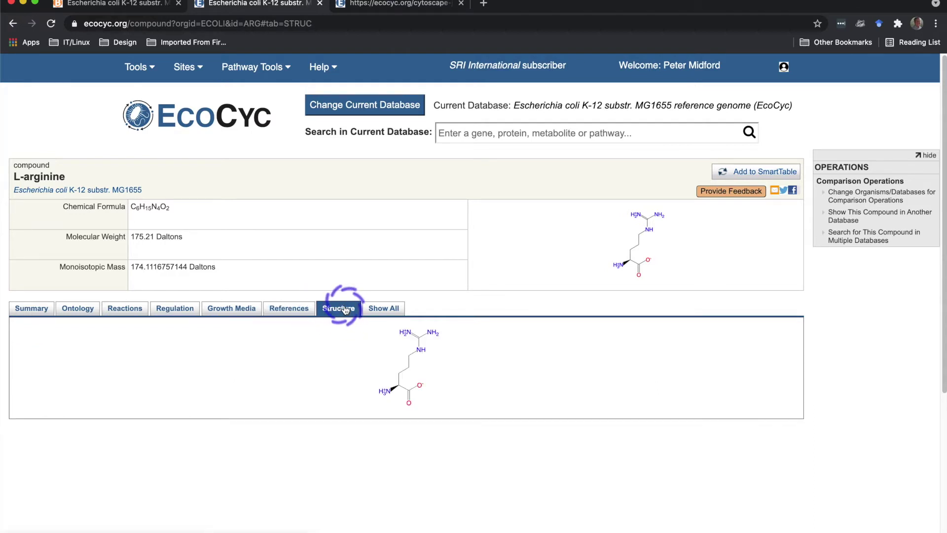
# - Show all L-arginine sections together on one page and look through the combined summary, classes, reactions and regulation
pyautogui.click(385, 309)
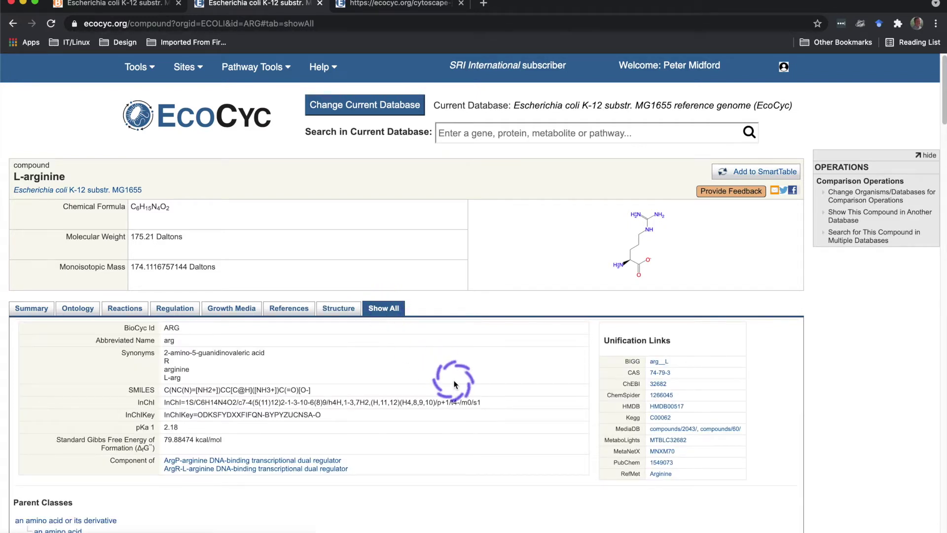
pyautogui.scroll(-10, 454, 384)
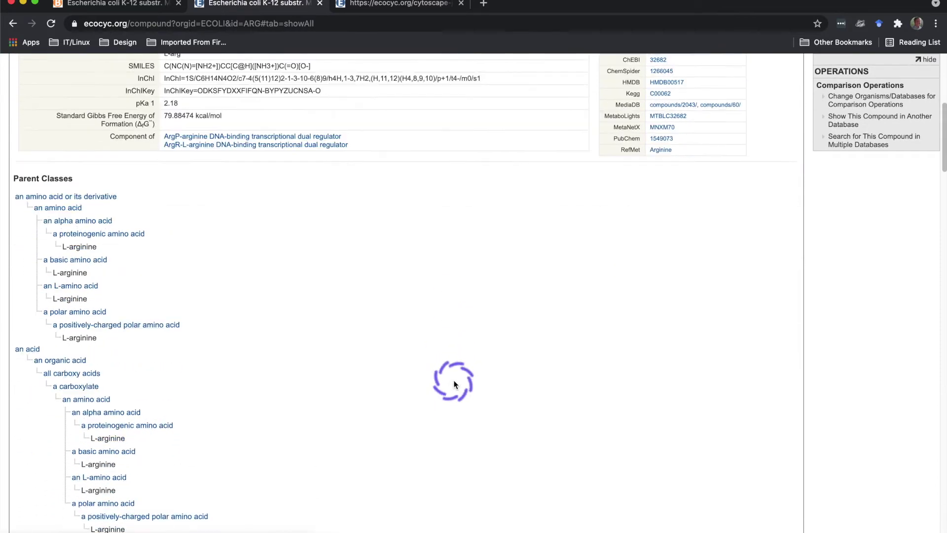
pyautogui.scroll(-15, 455, 384)
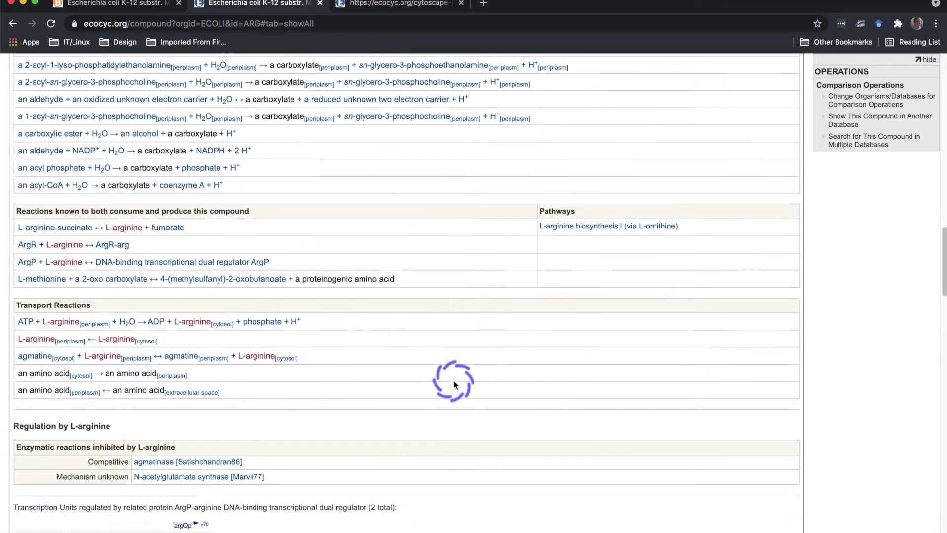
pyautogui.scroll(-15, 454, 383)
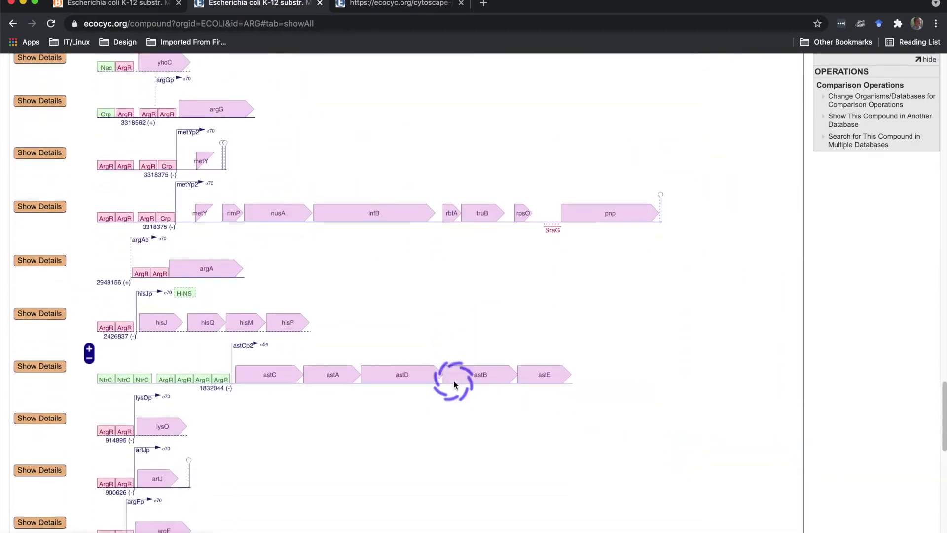
pyautogui.scroll(-5, 454, 384)
pyautogui.scroll(20, 454, 384)
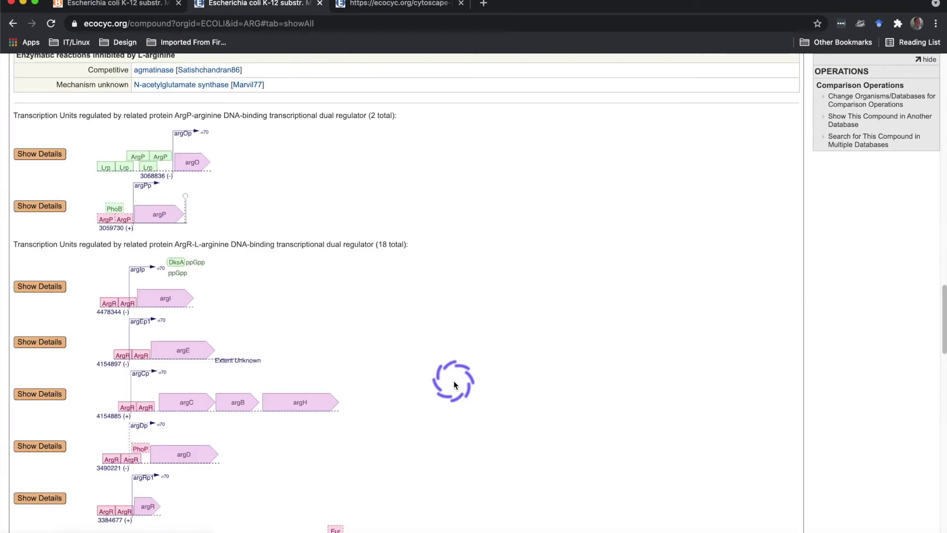
pyautogui.scroll(5, 454, 384)
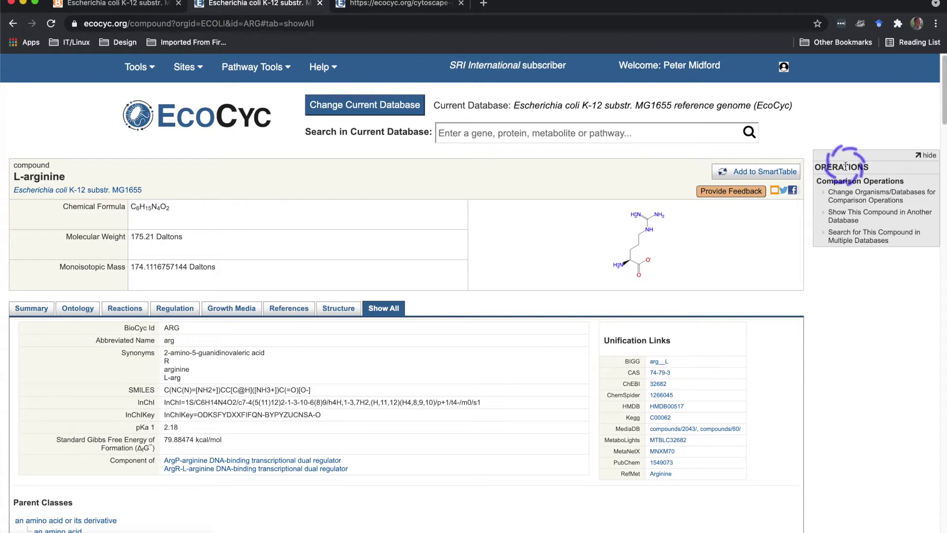
# - Show the L-arginine compound in another database, choosing MetaCyc from the popular databases
pyautogui.click(850, 202)
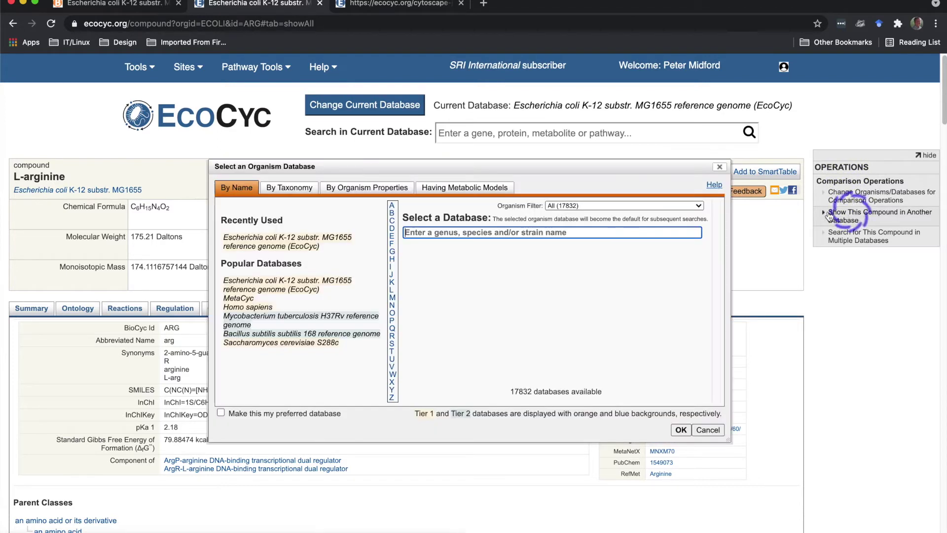
pyautogui.click(239, 299)
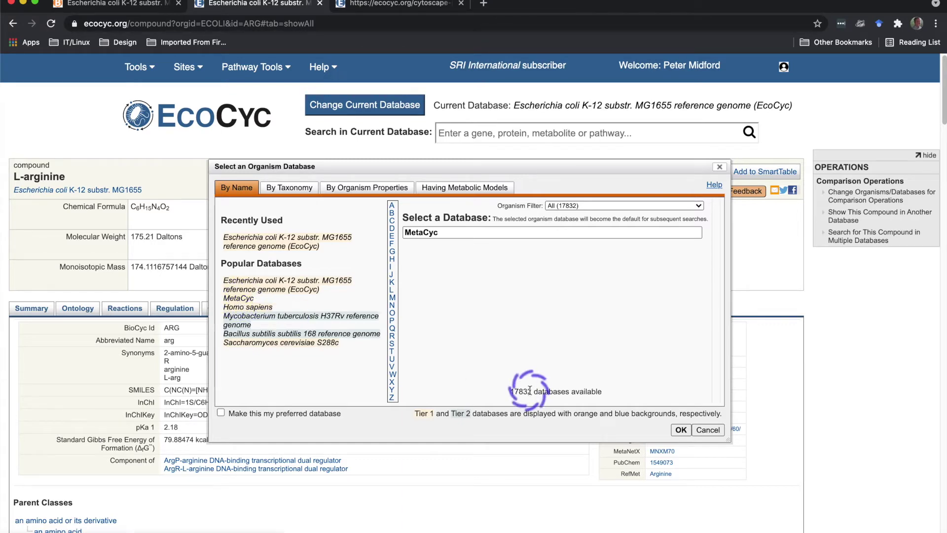
pyautogui.click(682, 430)
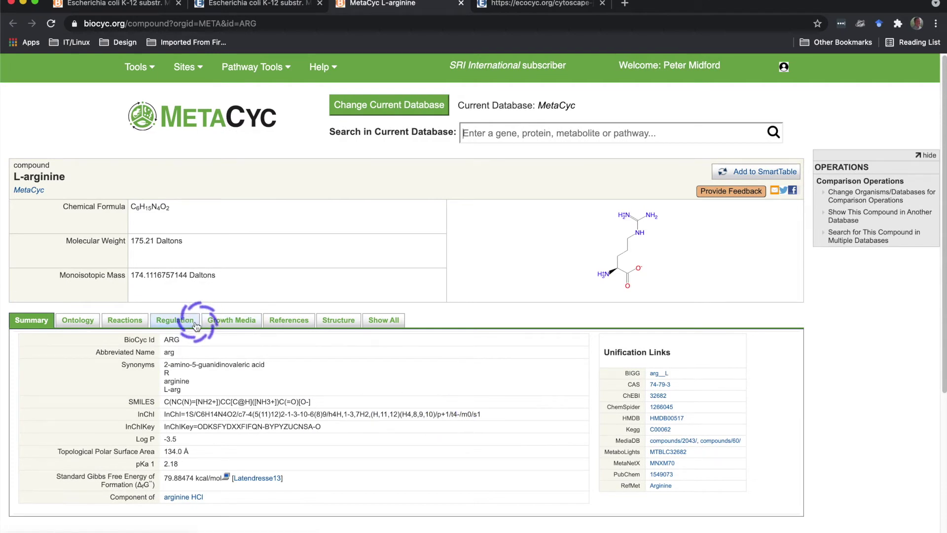
# - Examine the reactions and associated pathways listed for L-arginine in MetaCyc
pyautogui.click(139, 321)
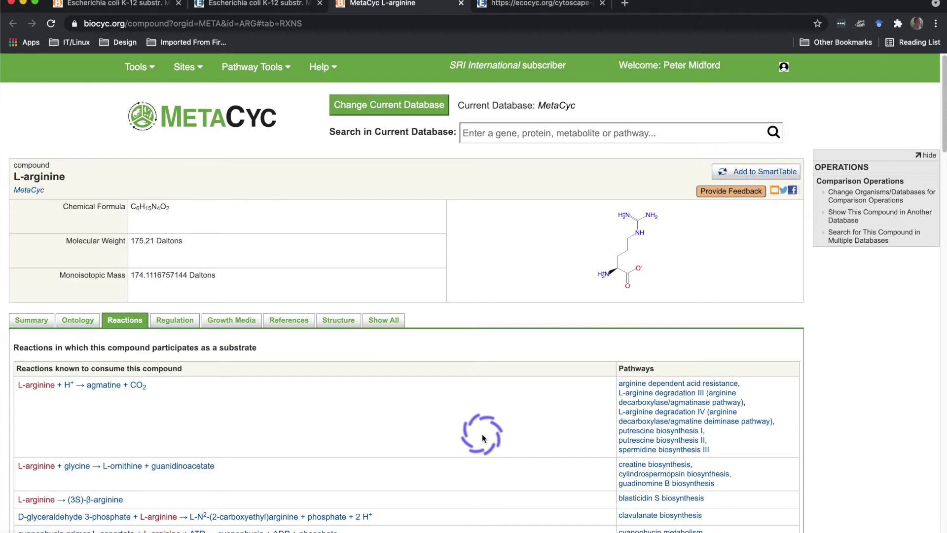
pyautogui.scroll(-3, 482, 434)
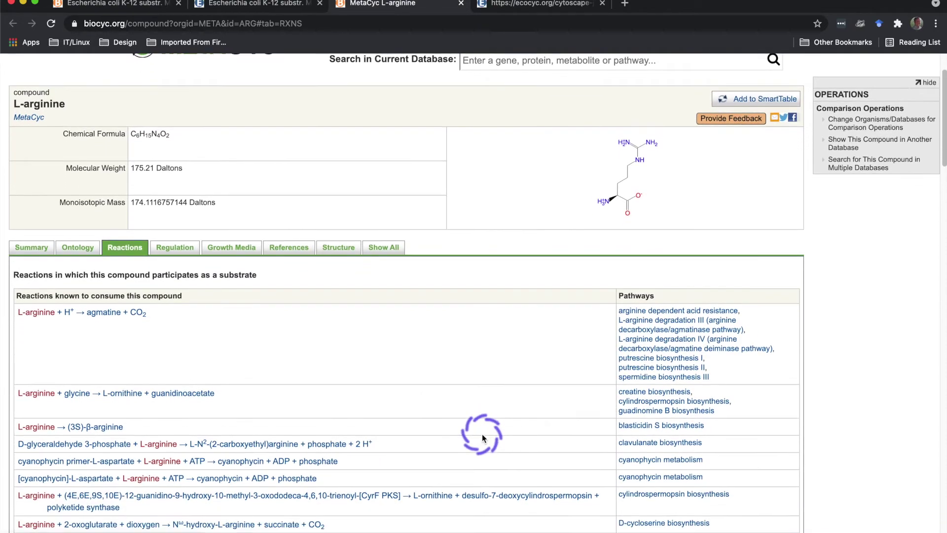
pyautogui.scroll(-6, 482, 434)
pyautogui.scroll(-20, 481, 434)
pyautogui.scroll(-20, 481, 434)
pyautogui.scroll(-3, 482, 434)
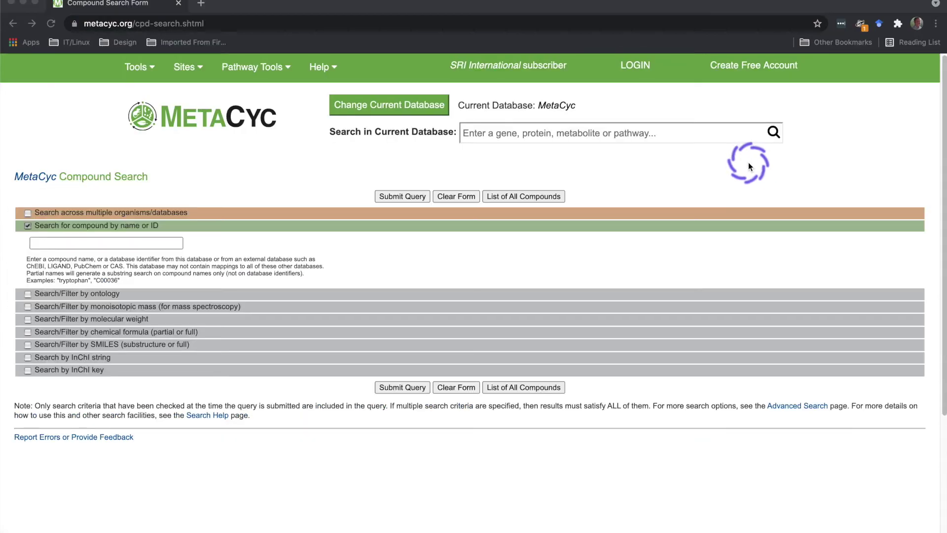
# - Open the compound search form for the MetaCyc database
pyautogui.click(150, 68)
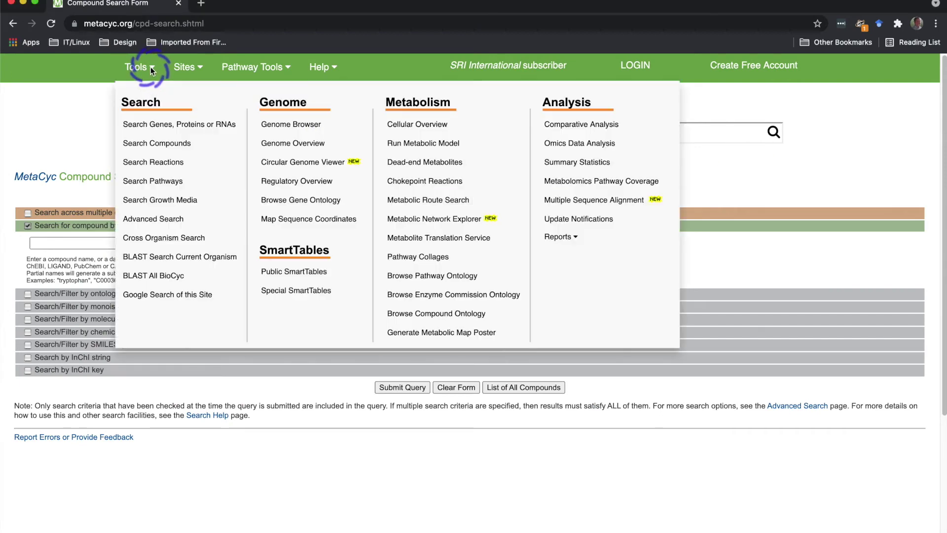
pyautogui.click(154, 143)
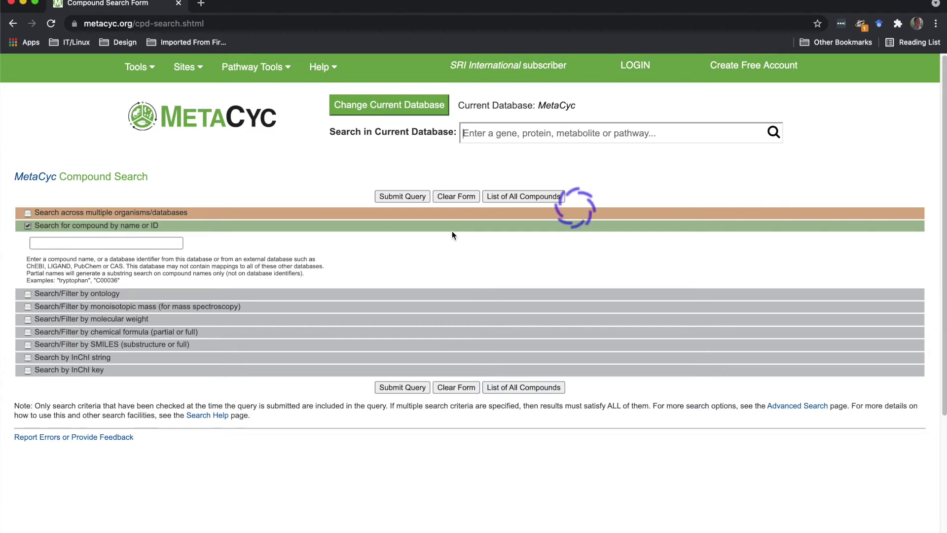
# - Search MetaCyc compounds by monoisotopic masses 89.0476784741 and 165.0789786025 with a tolerance of 5 ppm
pyautogui.click(27, 306)
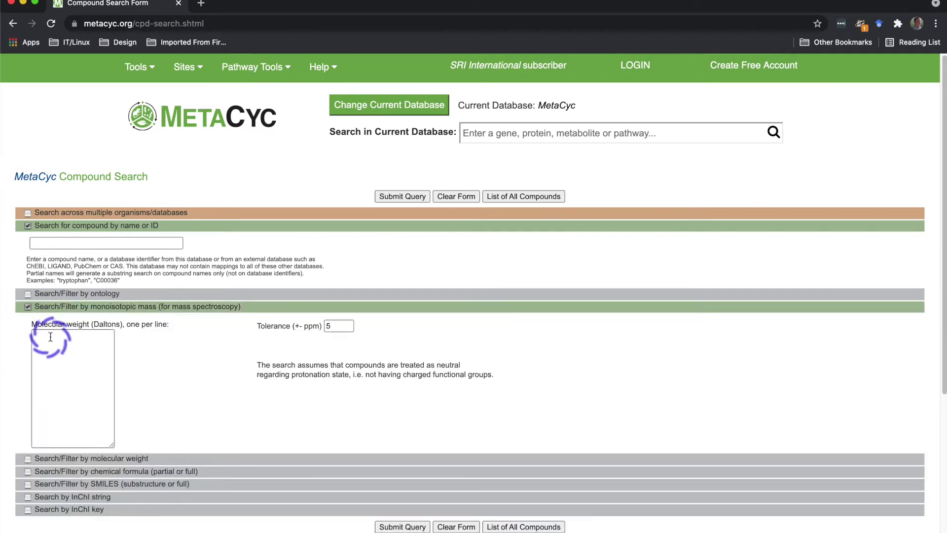
pyautogui.doubleClick(343, 326)
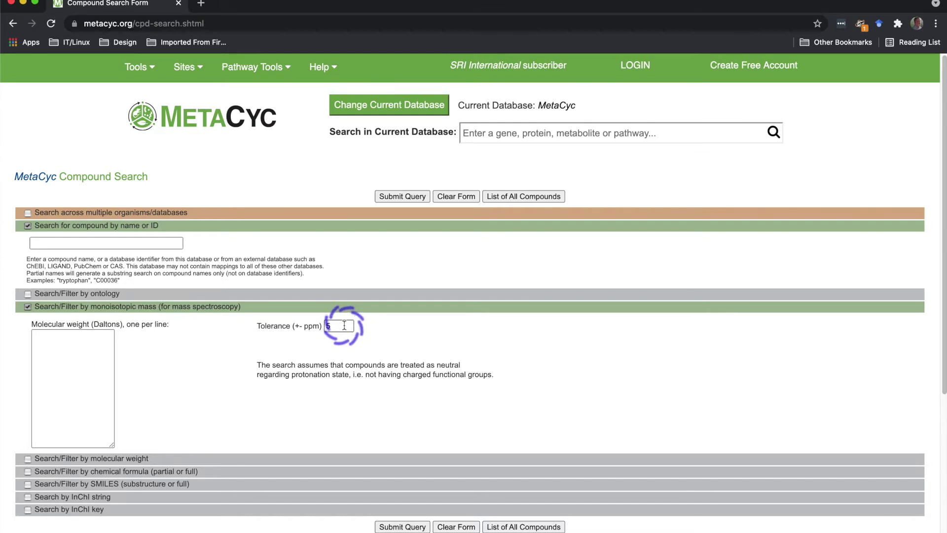
pyautogui.click(124, 367)
pyautogui.click(34, 334)
pyautogui.write('89.0476784741 165.0789786025')
pyautogui.click(401, 197)
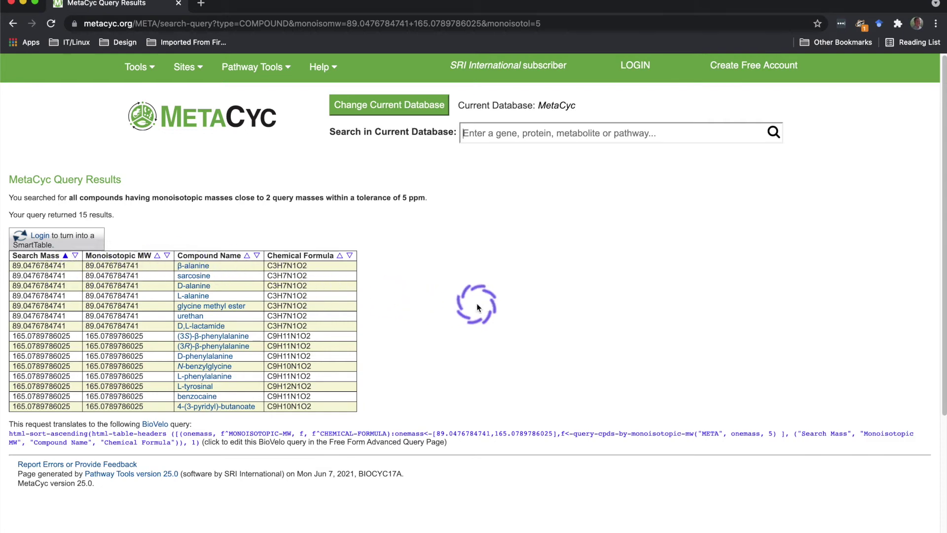
# - Search MetaCyc compounds by chemical formula only, using a partial match for C12
pyautogui.click(11, 3)
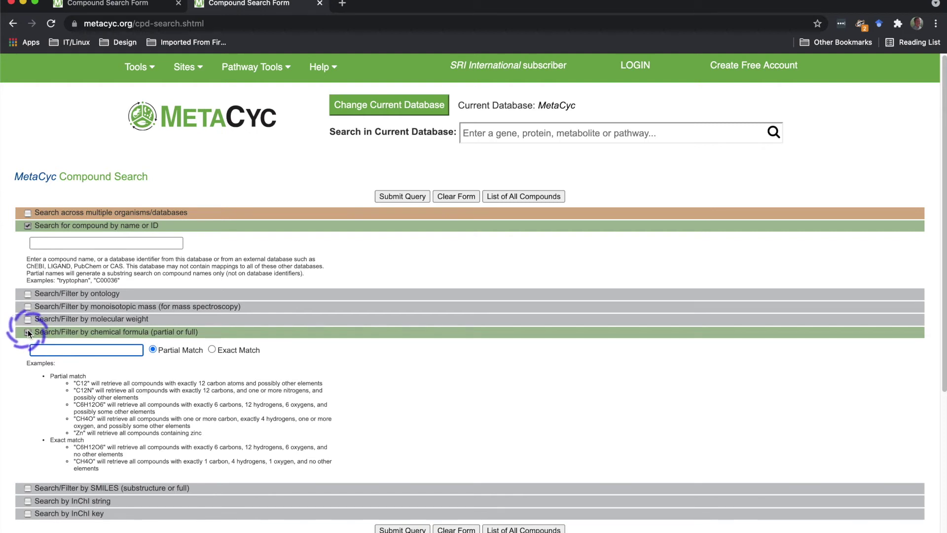
pyautogui.click(40, 350)
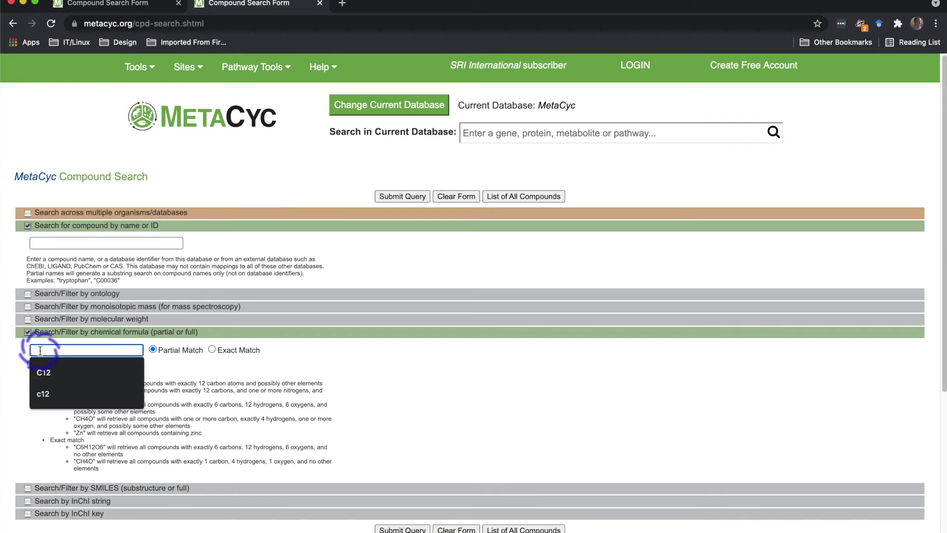
pyautogui.write('C12')
pyautogui.click(416, 196)
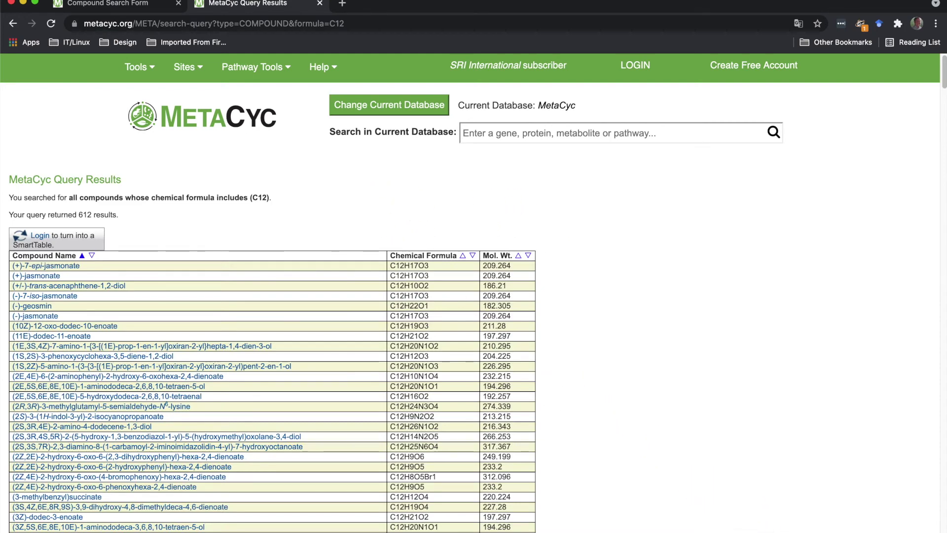
# - Return to the compound search form and search by SMILES substructure c-c-c-c-c-c=o without the chemical formula filter
pyautogui.click(13, 23)
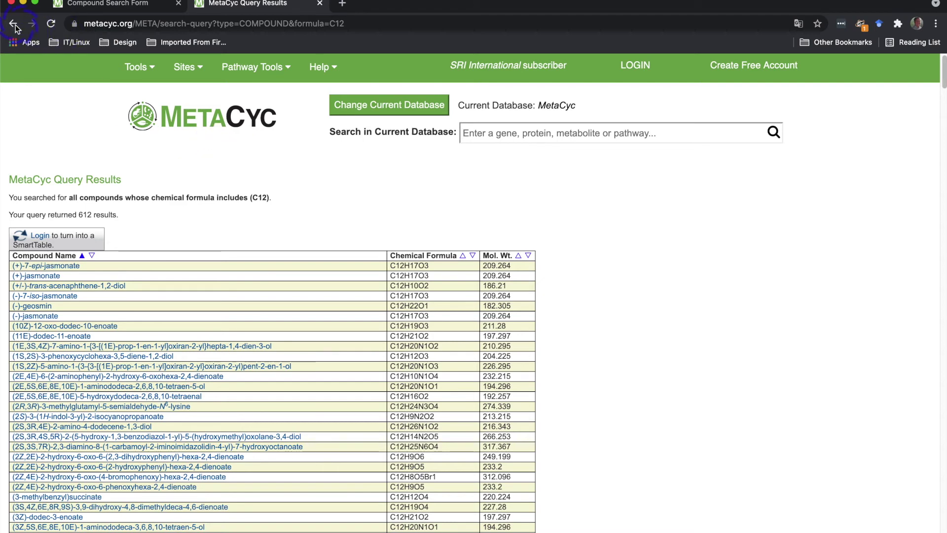
pyautogui.click(28, 333)
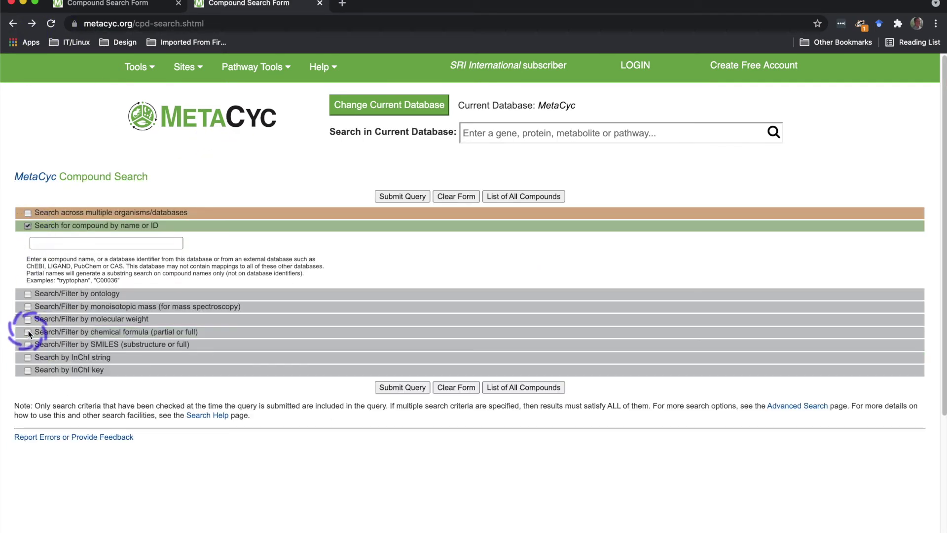
pyautogui.click(28, 345)
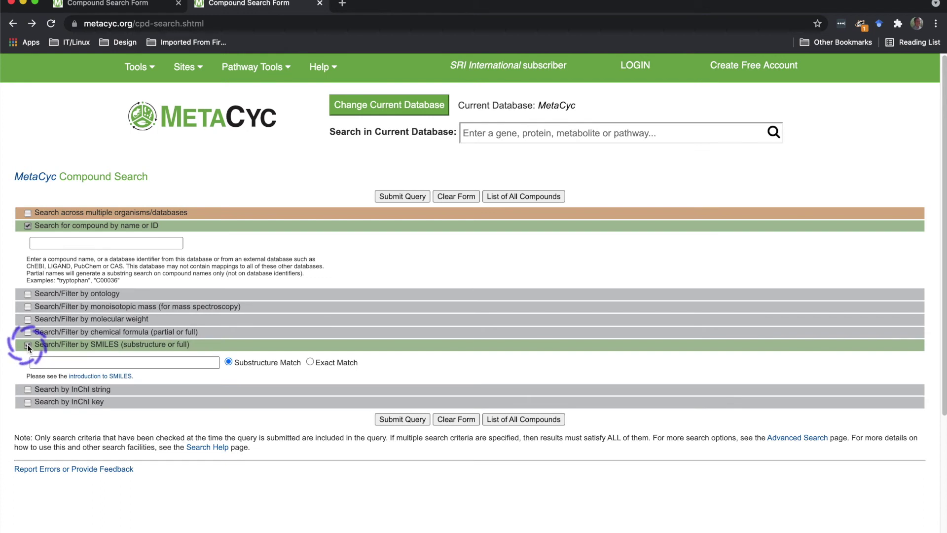
pyautogui.click(40, 363)
pyautogui.write('c')
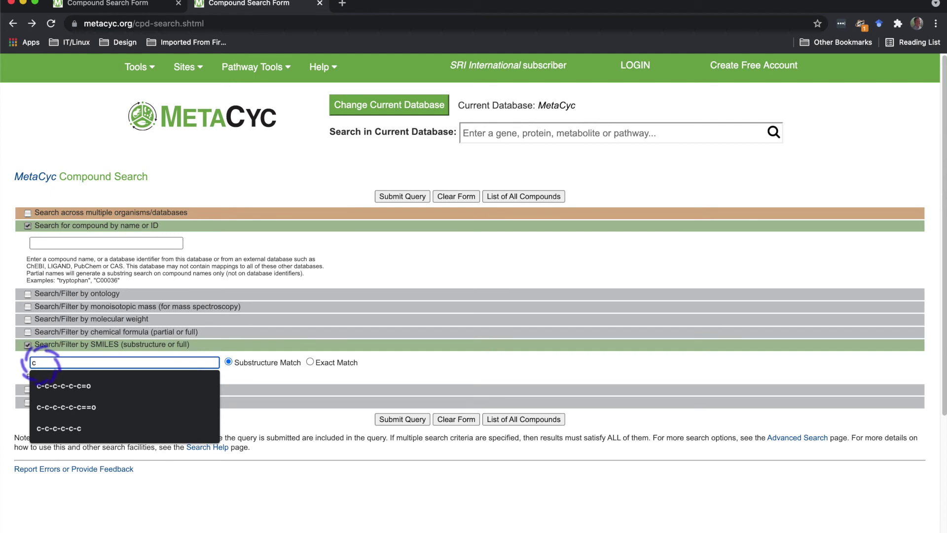
pyautogui.write('-c-c-c-c-c-')
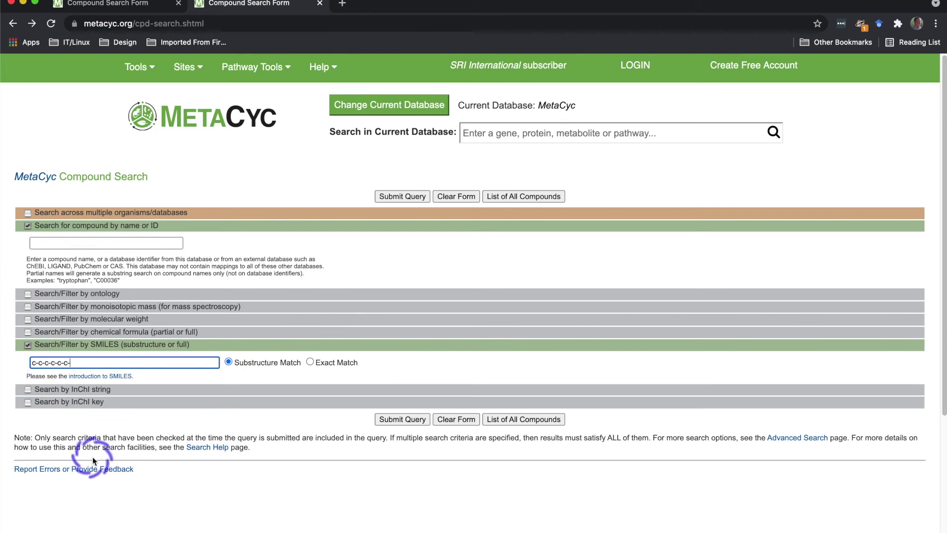
pyautogui.press('BackSpace')
pyautogui.write('=o')
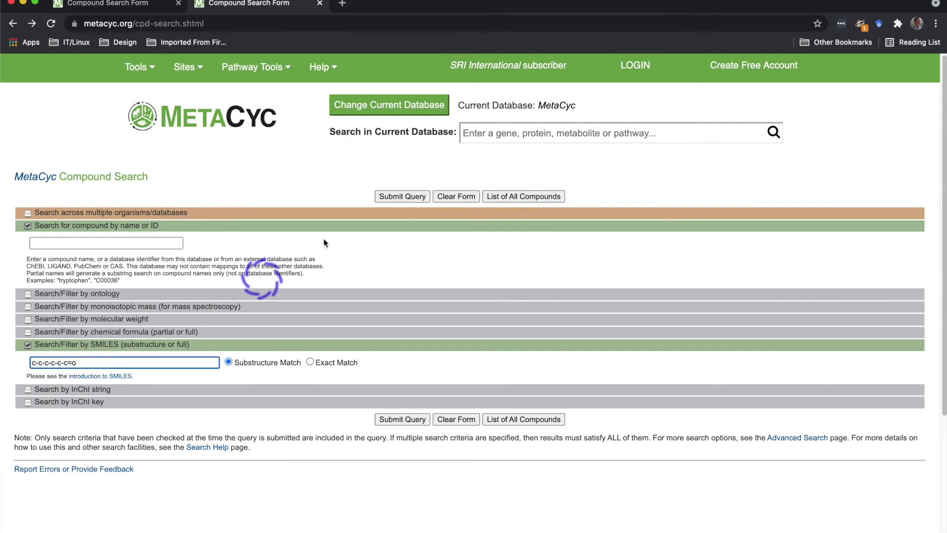
pyautogui.click(401, 196)
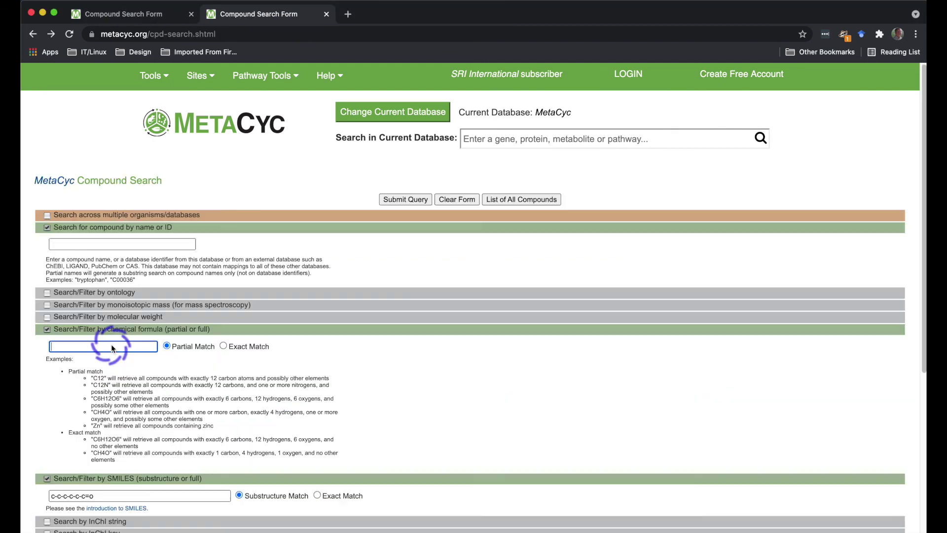
# - Search with the partial chemical formula C12 combined with the SMILES substructure c-c-c-c-c-c=o, and return to the search form
pyautogui.write('C12')
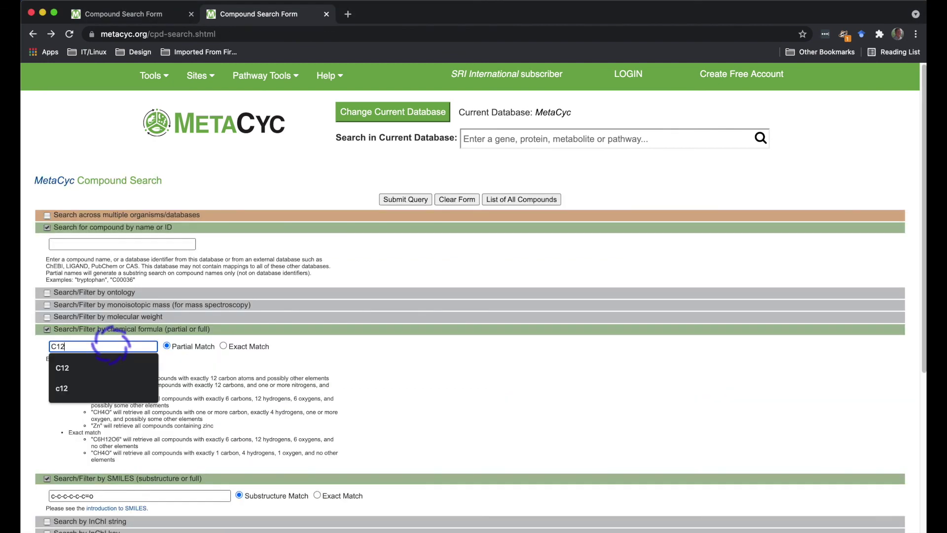
pyautogui.click(406, 200)
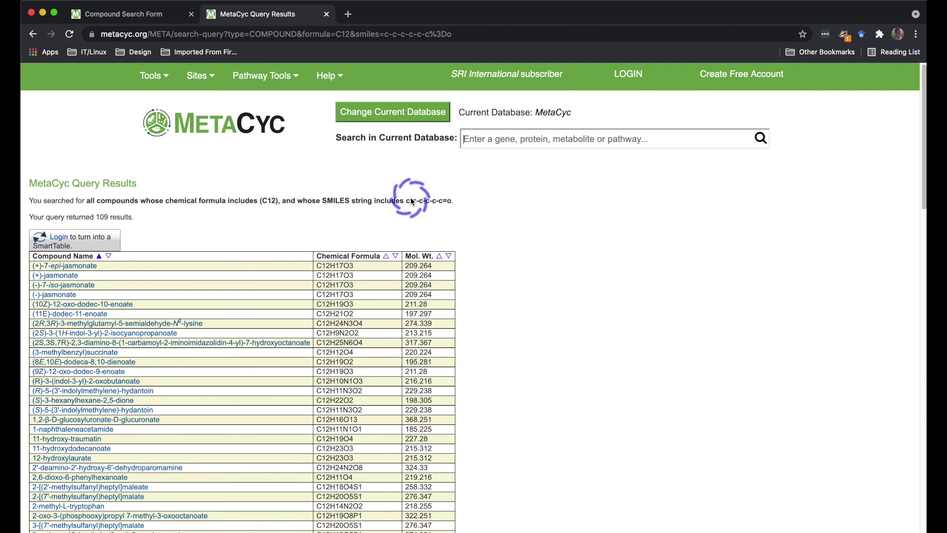
pyautogui.click(33, 34)
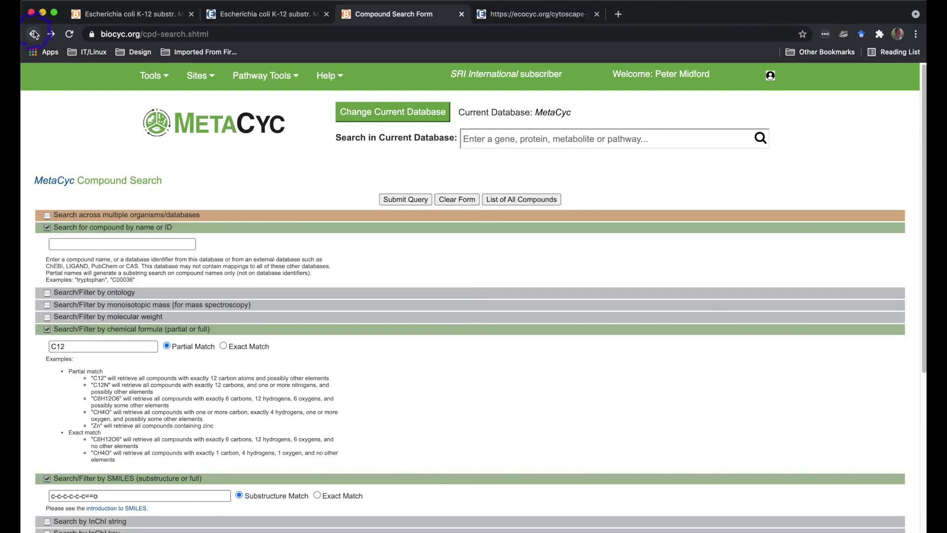